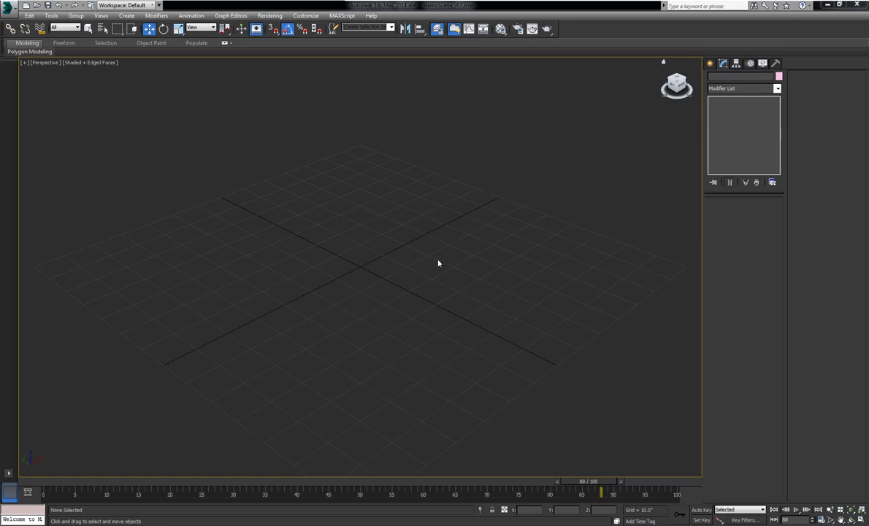
Select the Labyrinth spline connecting the point helpers and preview its animation up to frame 53
{"action": "middle_click_drag", "start_coordinate": [442, 262], "coordinate": [489, 287], "text": "alt"}
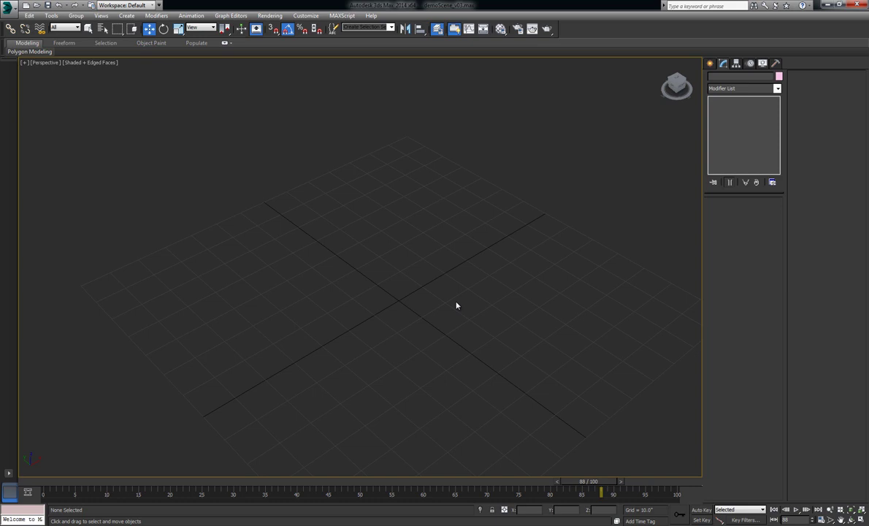
{"action": "middle_click_drag", "start_coordinate": [456, 305], "coordinate": [487, 272]}
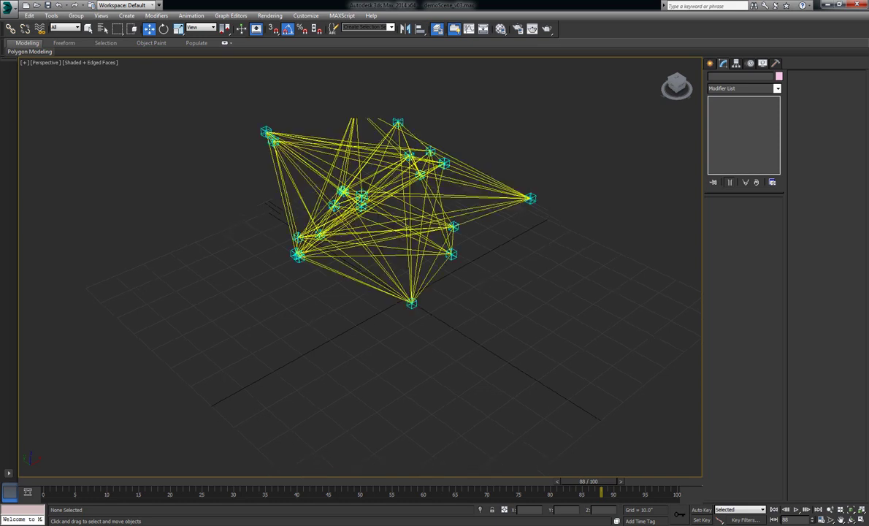
{"action": "scroll", "coordinate": [469, 234], "scroll_direction": "up", "scroll_amount": 5}
{"action": "left_click", "coordinate": [488, 239]}
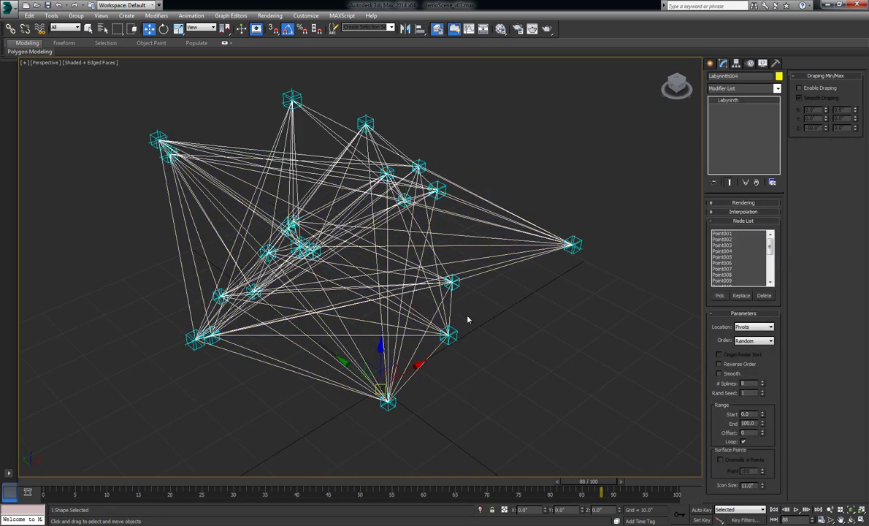
{"action": "middle_click_drag", "start_coordinate": [465, 320], "coordinate": [626, 293], "text": "alt"}
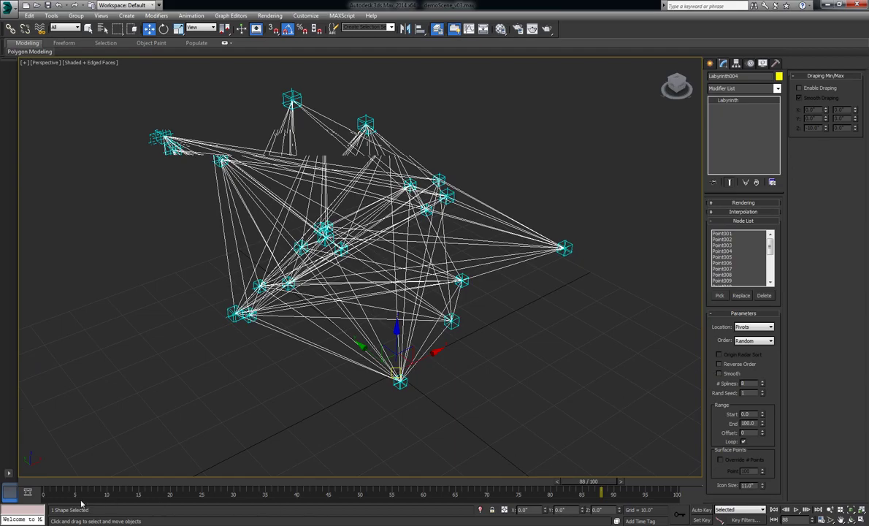
{"action": "left_click_drag", "start_coordinate": [82, 503], "coordinate": [379, 499]}
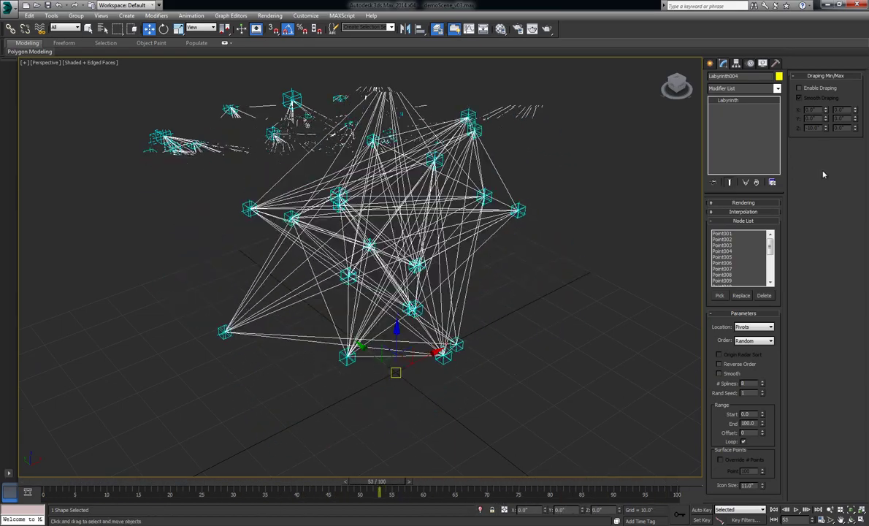
Enable draping on the point-helper Labyrinth spline for a preview at frame 57, and delete the example
{"action": "left_click", "coordinate": [801, 88]}
{"action": "left_click_drag", "start_coordinate": [381, 481], "coordinate": [403, 484]}
{"action": "key", "text": "Delete"}
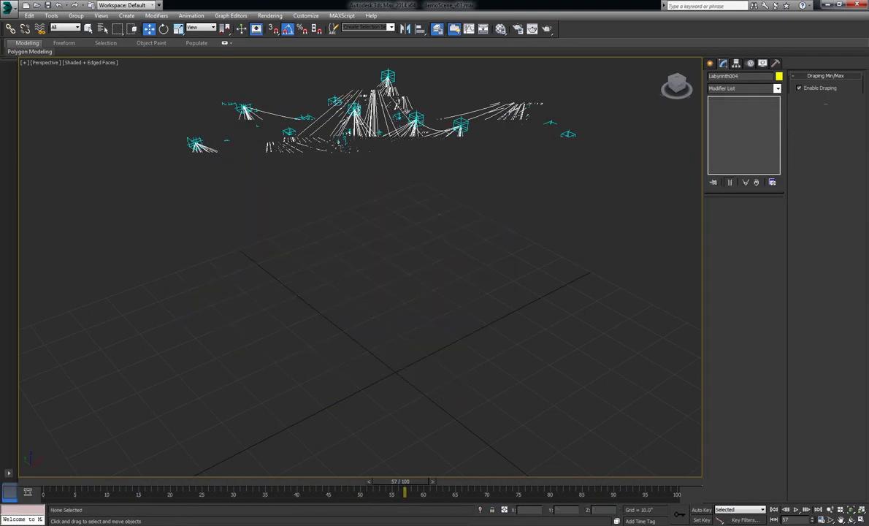
Select the Labyrinth spline driven by PF Source 001 and preview its animation up to frame 53
{"action": "middle_click_drag", "start_coordinate": [397, 316], "coordinate": [390, 232]}
{"action": "left_click", "coordinate": [437, 226]}
{"action": "scroll", "coordinate": [445, 232], "scroll_direction": "down", "scroll_amount": 3}
{"action": "left_click_drag", "start_coordinate": [126, 484], "coordinate": [281, 471]}
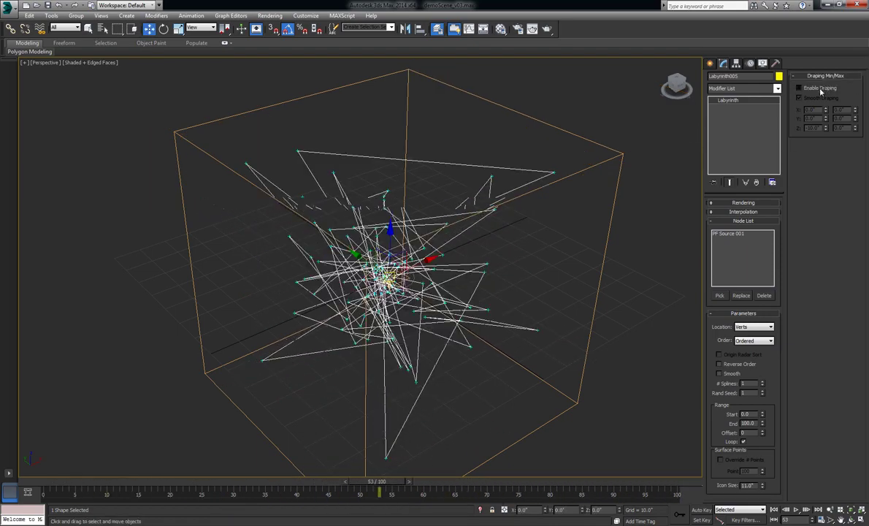
Enable draping on the particle-driven Labyrinth spline for a preview through frame 100, and delete the example
{"action": "left_click", "coordinate": [819, 89]}
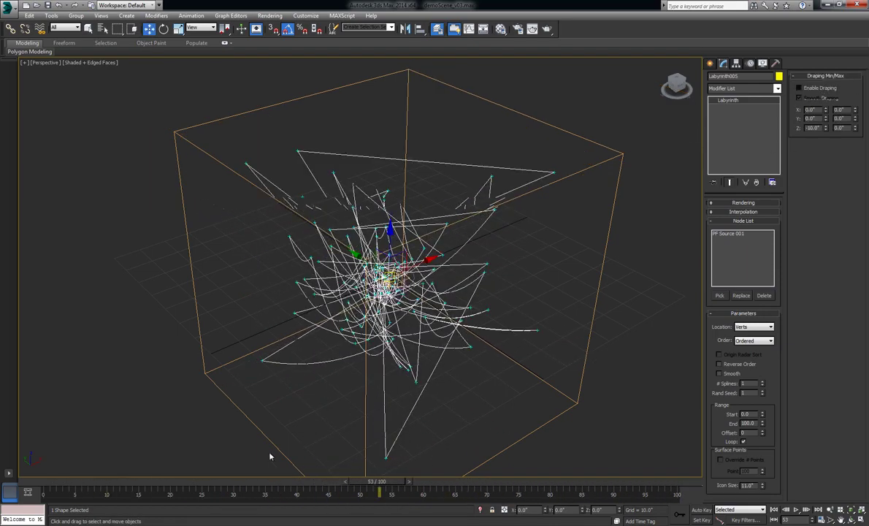
{"action": "left_click_drag", "start_coordinate": [374, 491], "coordinate": [705, 425]}
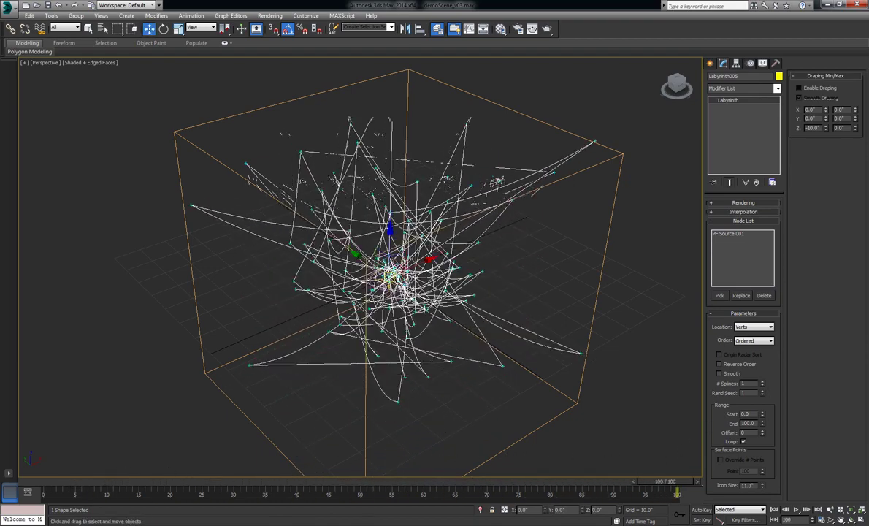
{"action": "left_click", "coordinate": [800, 97]}
{"action": "key", "text": "Delete"}
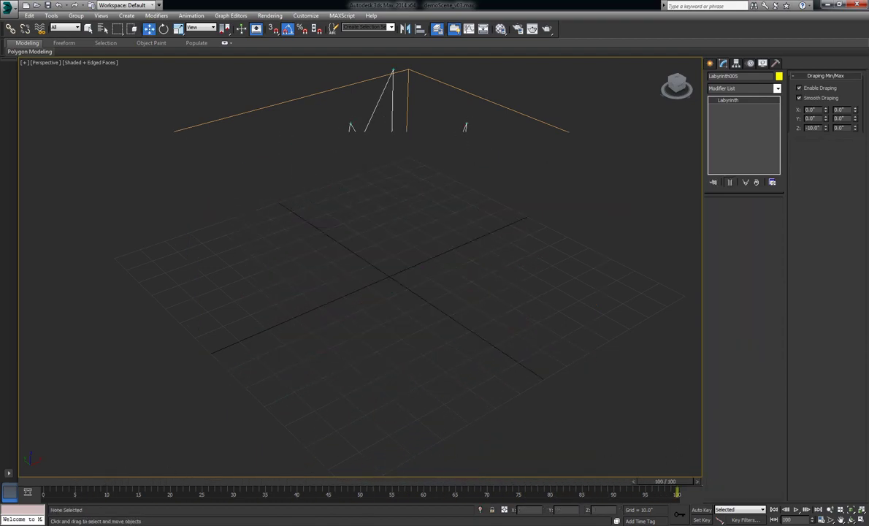
Loft the small star shape at the origin along the draped Labyrinth spline strung between the hanging spheres
{"action": "middle_click_drag", "start_coordinate": [386, 252], "coordinate": [388, 300]}
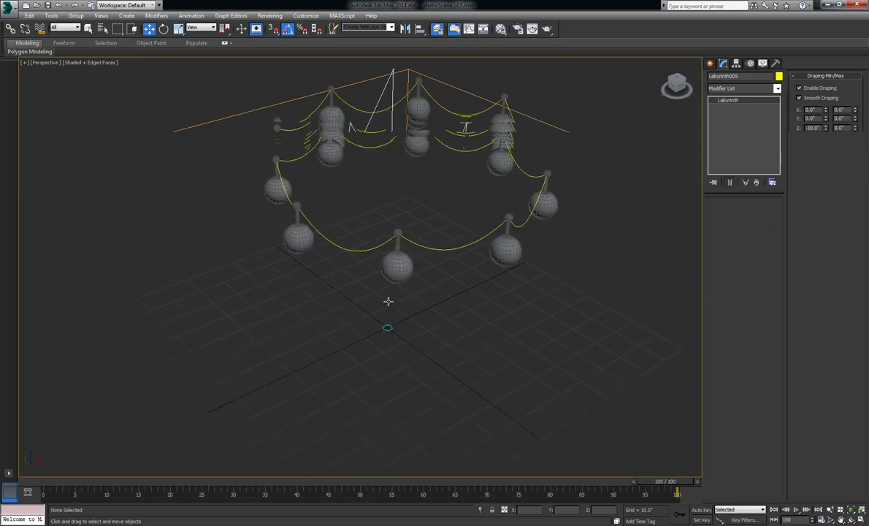
{"action": "scroll", "coordinate": [387, 300], "scroll_direction": "up", "scroll_amount": 3}
{"action": "left_click", "coordinate": [390, 339]}
{"action": "middle_click_drag", "start_coordinate": [402, 343], "coordinate": [428, 376], "text": "alt"}
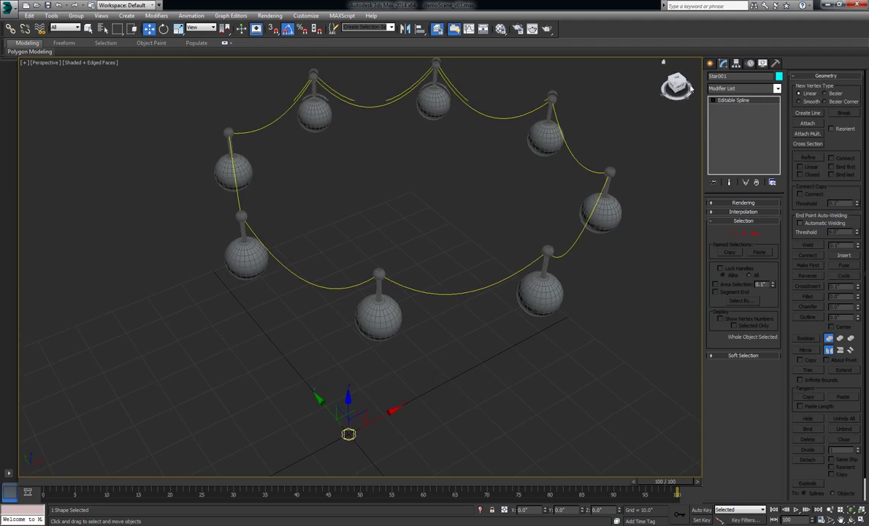
{"action": "left_click", "coordinate": [709, 65]}
{"action": "left_click", "coordinate": [726, 159]}
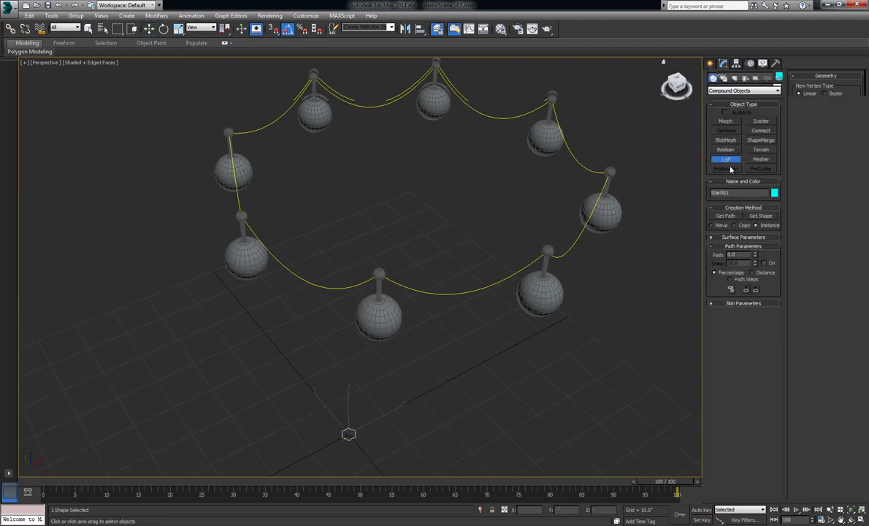
{"action": "left_click", "coordinate": [726, 216]}
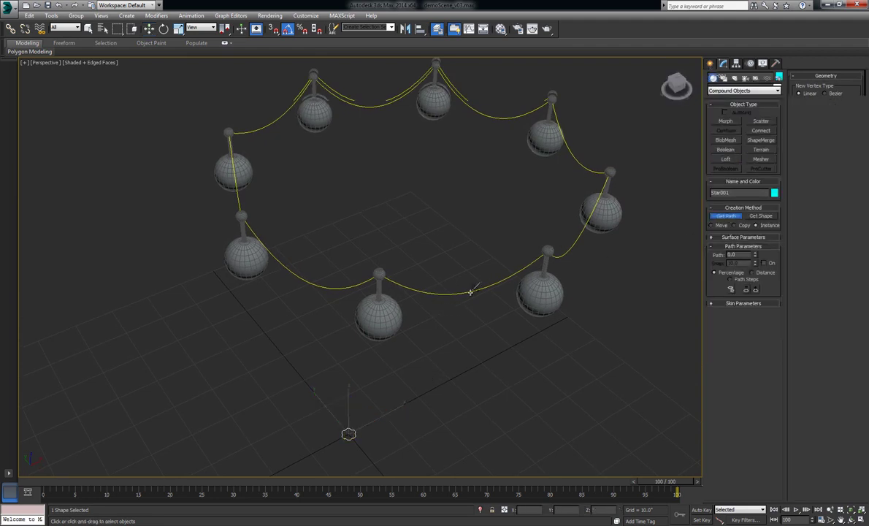
{"action": "left_click", "coordinate": [470, 292]}
{"action": "middle_click_drag", "start_coordinate": [481, 353], "coordinate": [475, 351]}
{"action": "key", "text": "w"}
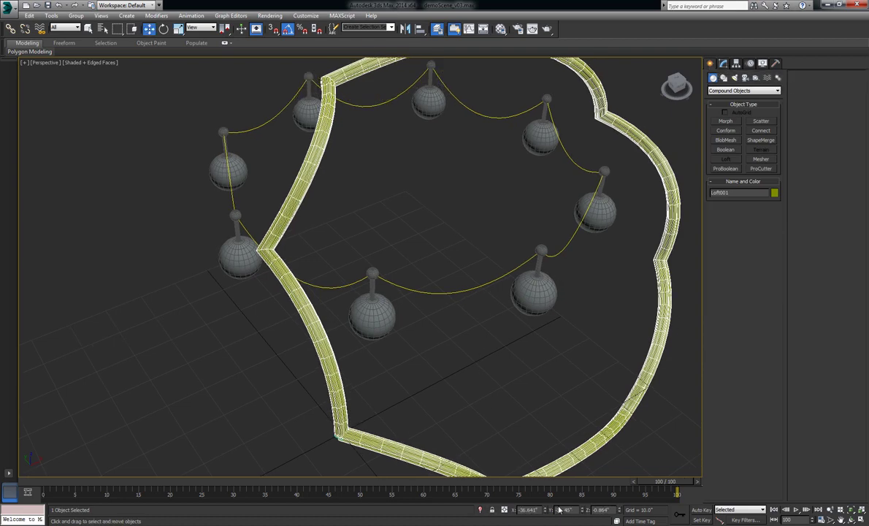
Reset the loft's position and rotation to zero on all three axes so it follows the draped spline
{"action": "right_click", "coordinate": [545, 510]}
{"action": "right_click", "coordinate": [582, 511]}
{"action": "right_click", "coordinate": [620, 510]}
{"action": "key", "text": "e"}
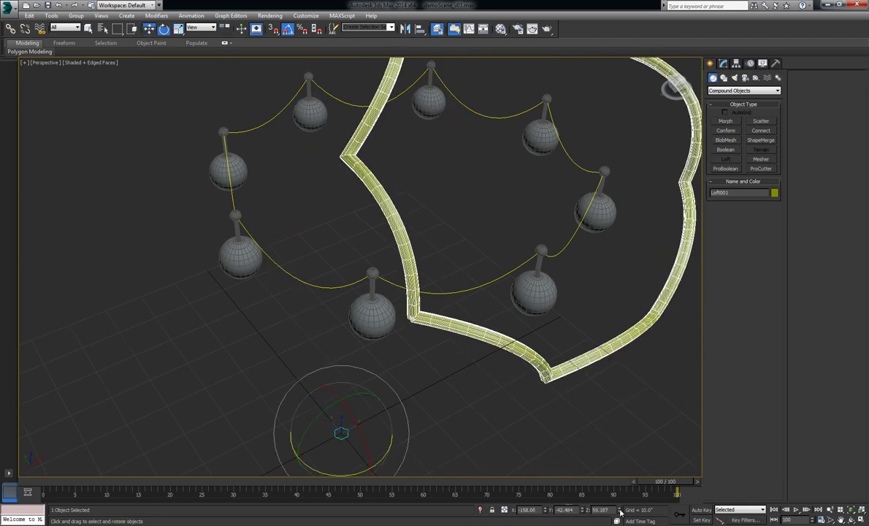
{"action": "right_click", "coordinate": [620, 510]}
{"action": "right_click", "coordinate": [583, 512]}
{"action": "right_click", "coordinate": [546, 510]}
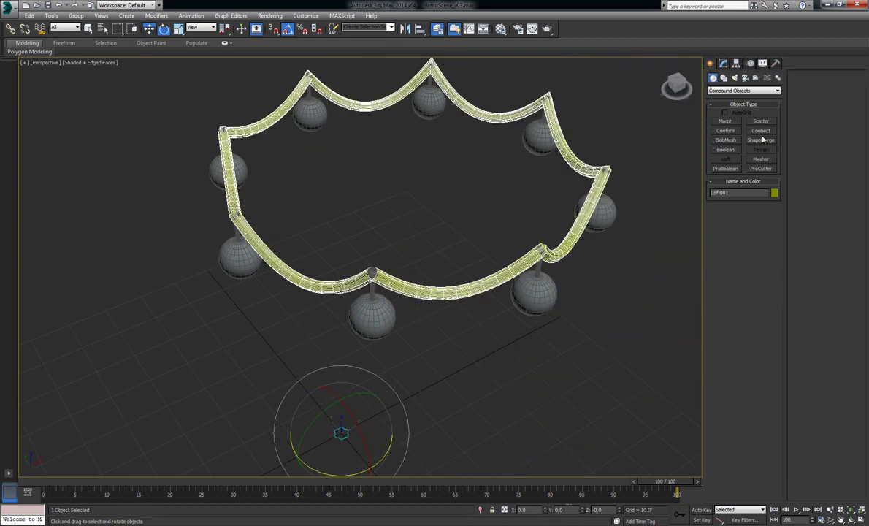
Turn off edged-face display and move the front hanging sphere outward to stretch the lofted garland
{"action": "left_click", "coordinate": [723, 64]}
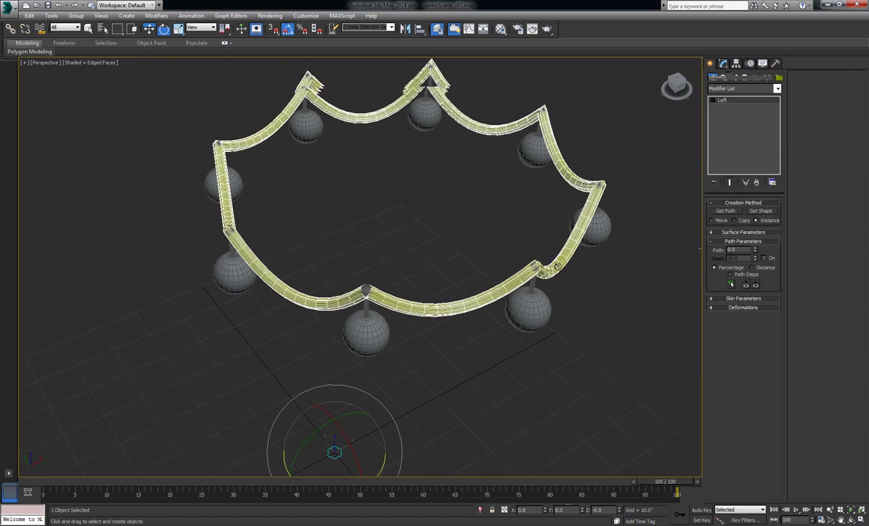
{"action": "left_click", "coordinate": [553, 286]}
{"action": "key", "text": "F4"}
{"action": "middle_click_drag", "start_coordinate": [541, 296], "coordinate": [535, 317]}
{"action": "left_click", "coordinate": [527, 321]}
{"action": "key", "text": "w"}
{"action": "left_click_drag", "start_coordinate": [529, 290], "coordinate": [594, 206]}
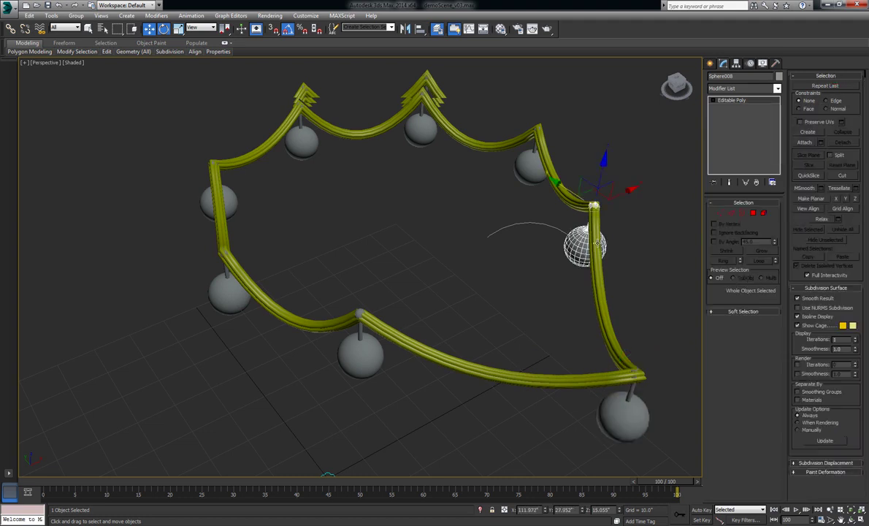
Reposition four more hanging spheres around the ring to reshape the lofted garland
{"action": "middle_click_drag", "start_coordinate": [594, 208], "coordinate": [585, 277], "text": "alt"}
{"action": "scroll", "coordinate": [586, 274], "scroll_direction": "down", "scroll_amount": 2}
{"action": "left_click_drag", "start_coordinate": [602, 210], "coordinate": [710, 219]}
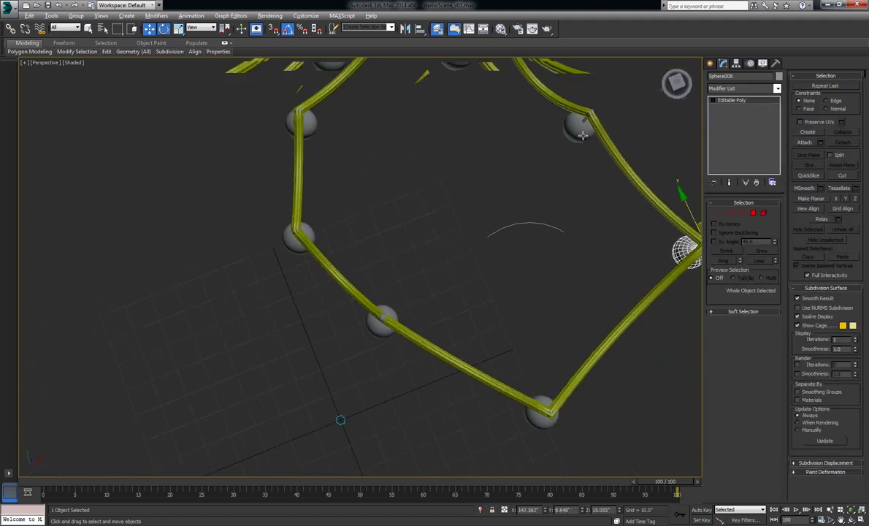
{"action": "left_click_drag", "start_coordinate": [582, 135], "coordinate": [632, 106]}
{"action": "left_click_drag", "start_coordinate": [387, 308], "coordinate": [496, 222]}
{"action": "left_click_drag", "start_coordinate": [304, 247], "coordinate": [336, 258]}
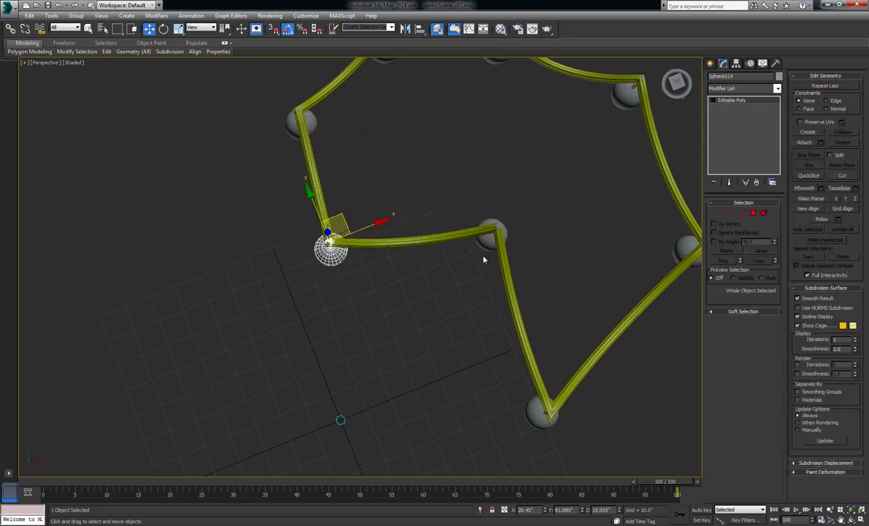
Clear the hanging spheres from the viewport and delete the loft
{"action": "left_click", "coordinate": [710, 63]}
{"action": "key", "text": "shift+g"}
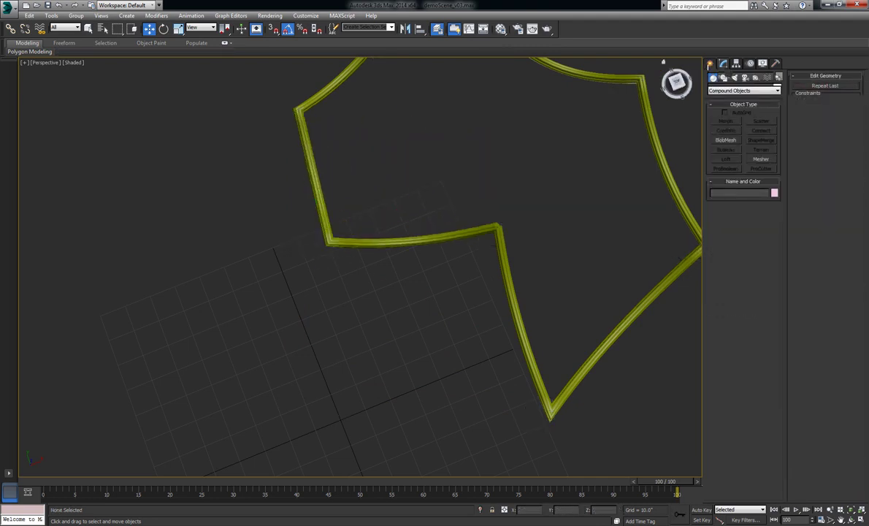
{"action": "left_click", "coordinate": [508, 276]}
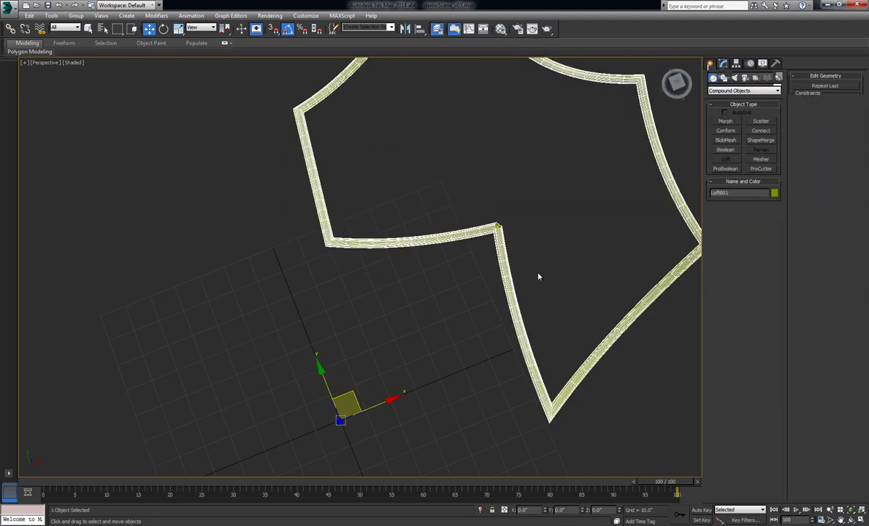
{"action": "key", "text": "Delete"}
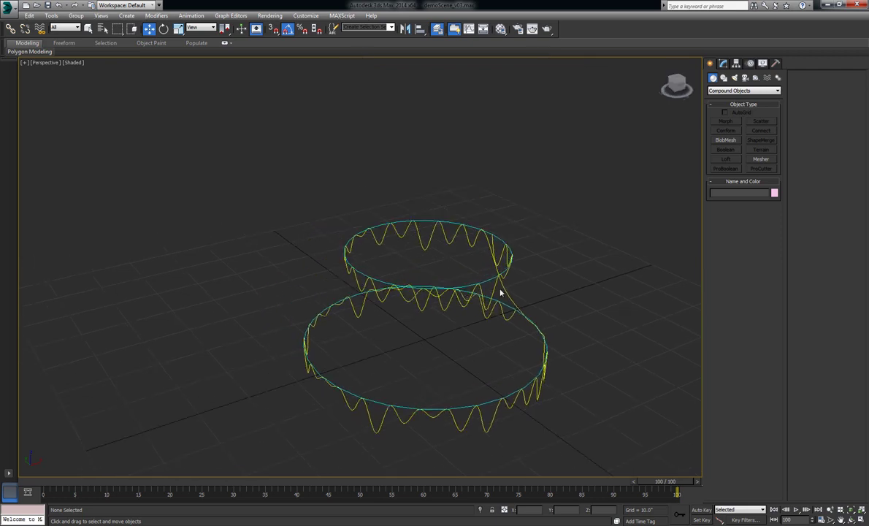
Set the overridden surface point number to 60 for the Labyrinth spline draped around the two circles
{"action": "left_click", "coordinate": [503, 290]}
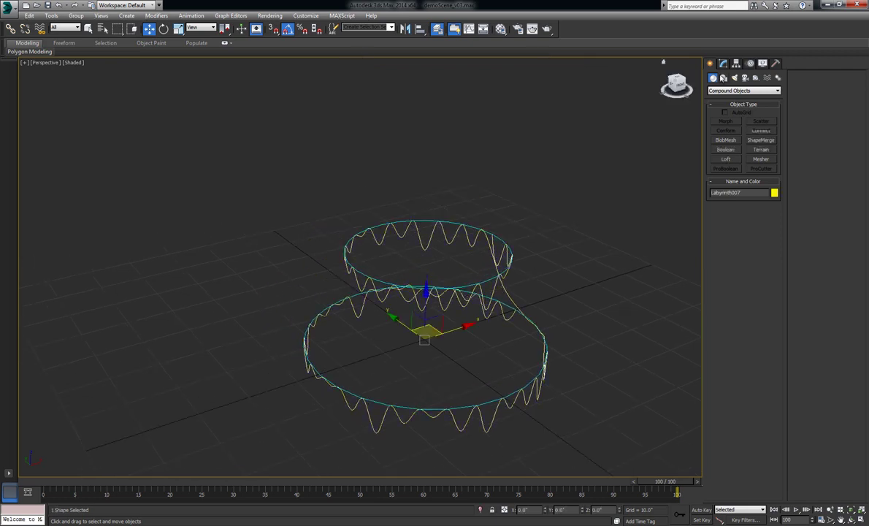
{"action": "left_click", "coordinate": [722, 62]}
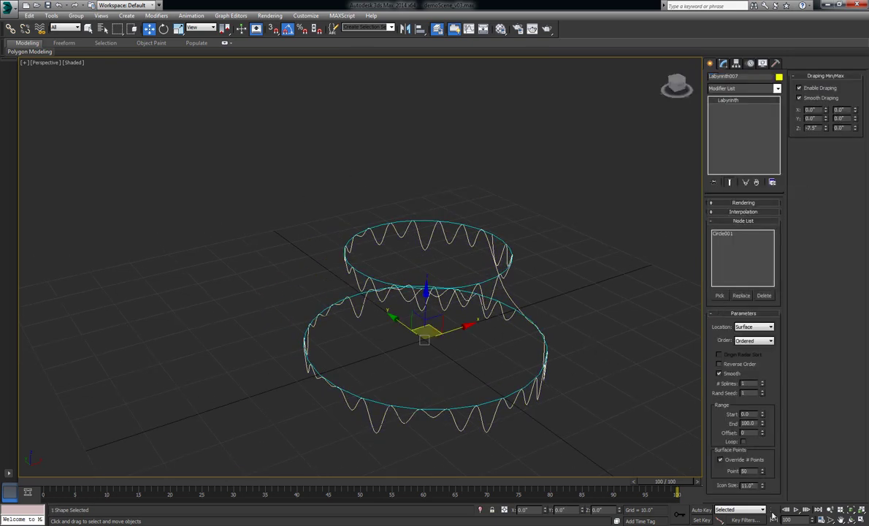
{"action": "left_click_drag", "start_coordinate": [763, 473], "coordinate": [763, 460]}
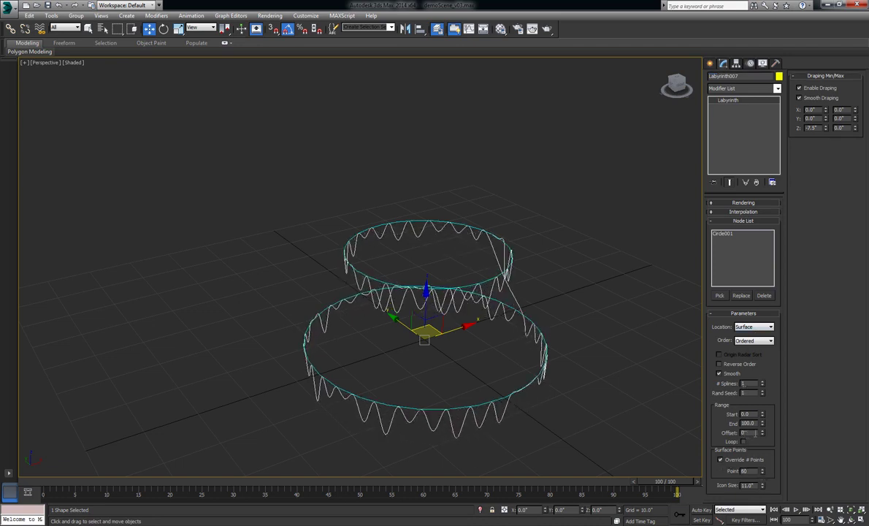
Try raising the circle-based Labyrinth spline's range offset to 53, and reset the offset
{"action": "left_click", "coordinate": [763, 432]}
{"action": "left_click_drag", "start_coordinate": [762, 432], "coordinate": [762, 433]}
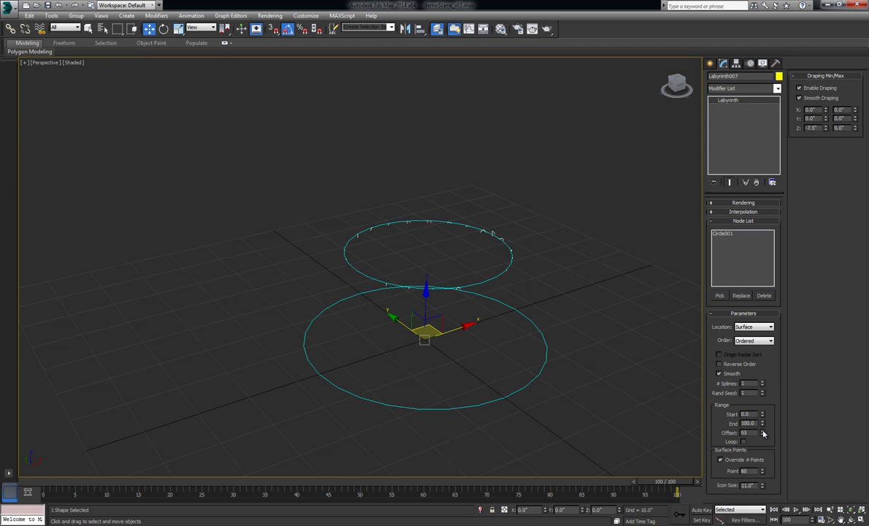
{"action": "right_click", "coordinate": [763, 433]}
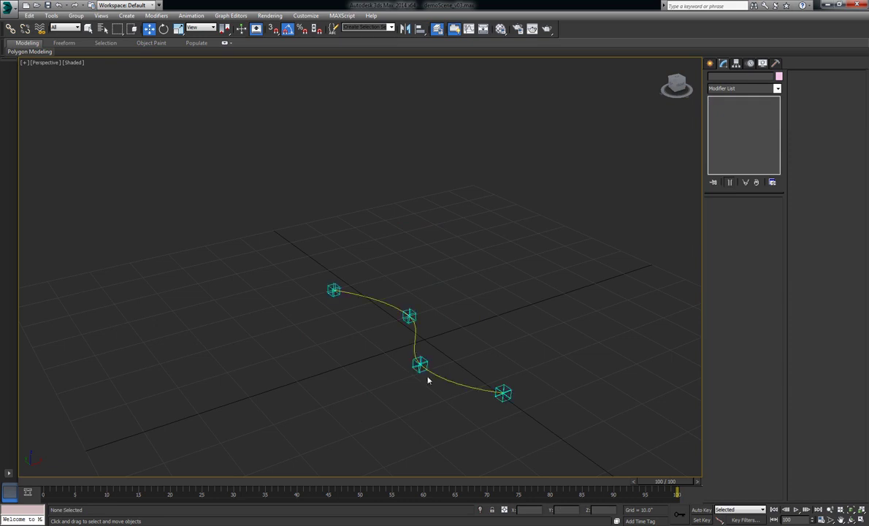
Move three of the four point helpers to reshape the smooth Labyrinth curve, and delete the whole example
{"action": "middle_click_drag", "start_coordinate": [428, 378], "coordinate": [423, 289]}
{"action": "left_click", "coordinate": [422, 287]}
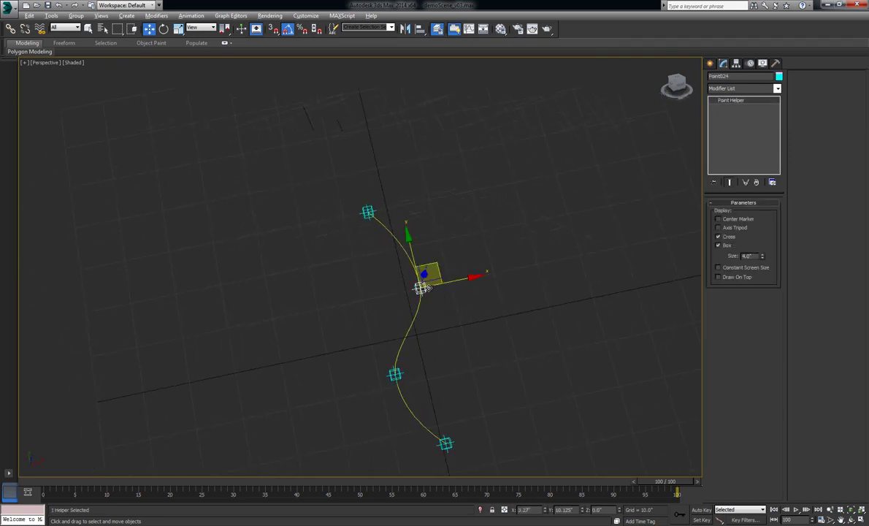
{"action": "left_click_drag", "start_coordinate": [420, 287], "coordinate": [434, 275]}
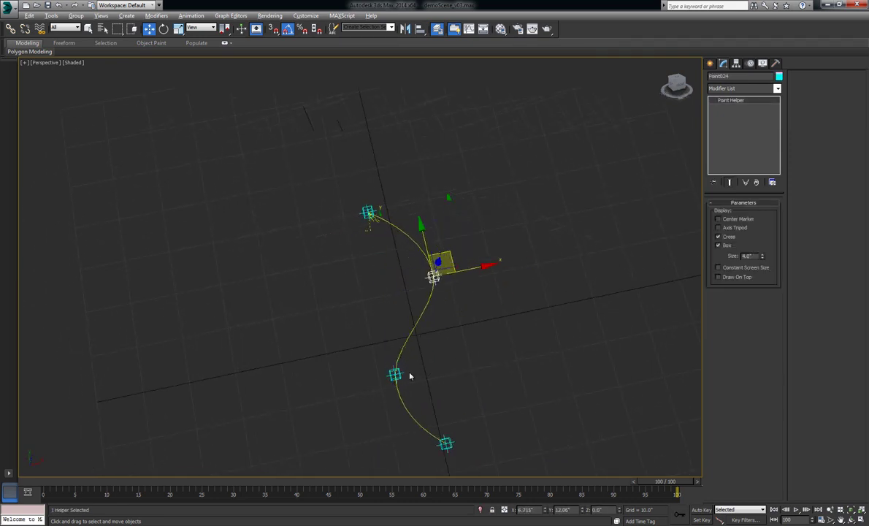
{"action": "mouse_move", "coordinate": [409, 376]}
{"action": "left_mouse_down"}
{"action": "mouse_move", "coordinate": [352, 418]}
{"action": "mouse_move", "coordinate": [398, 374]}
{"action": "left_mouse_up"}
{"action": "left_click_drag", "start_coordinate": [451, 432], "coordinate": [474, 443]}
{"action": "middle_click_drag", "start_coordinate": [499, 405], "coordinate": [543, 367], "text": "alt"}
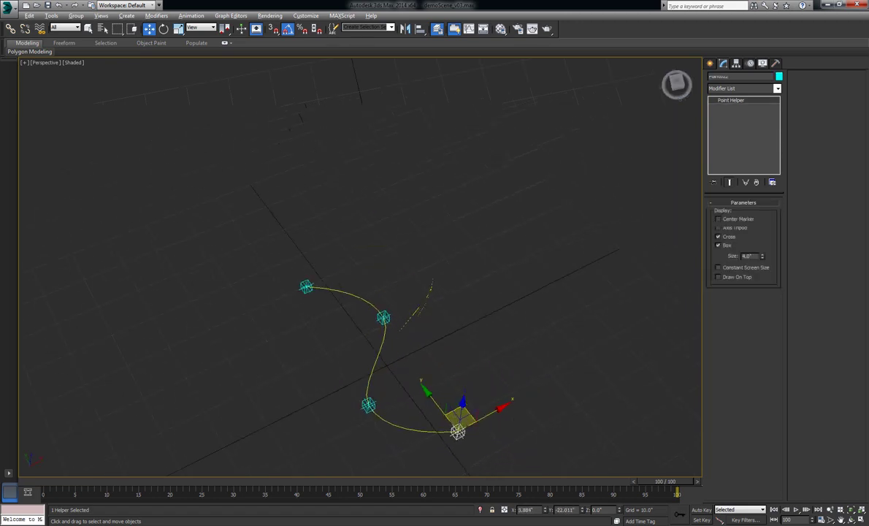
{"action": "key", "text": "ctrl+a"}
{"action": "key", "text": "Delete"}
Preview the Labyrinth spline on the animated Noise box up to frame 31, and select the box
{"action": "middle_click_drag", "start_coordinate": [444, 327], "coordinate": [443, 284], "text": "alt"}
{"action": "left_click", "coordinate": [438, 273]}
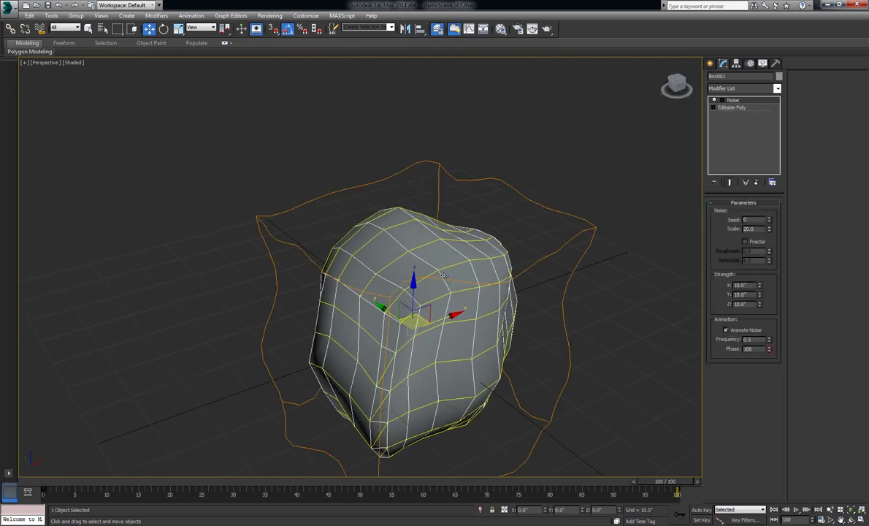
{"action": "key", "text": "ctrl+d"}
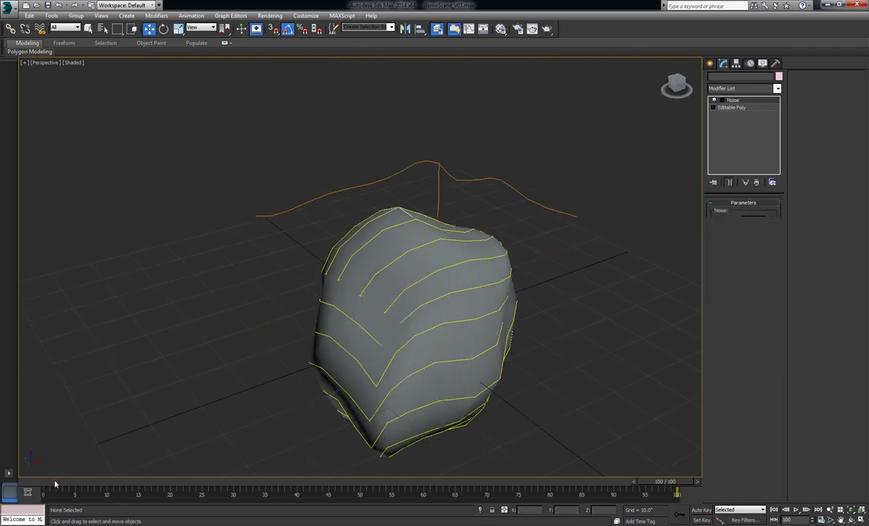
{"action": "left_click_drag", "start_coordinate": [45, 490], "coordinate": [239, 488]}
{"action": "key", "text": "w"}
{"action": "left_click", "coordinate": [467, 244]}
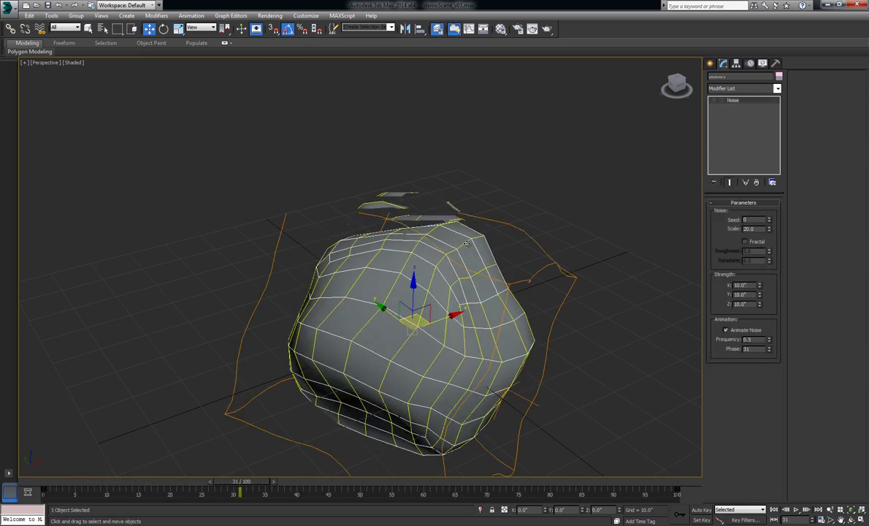
Try the Distance order on the Labyrinth spline around the Noise box, and set the order to Ordered
{"action": "left_click", "coordinate": [466, 243]}
{"action": "left_click", "coordinate": [754, 341]}
{"action": "left_click", "coordinate": [744, 356]}
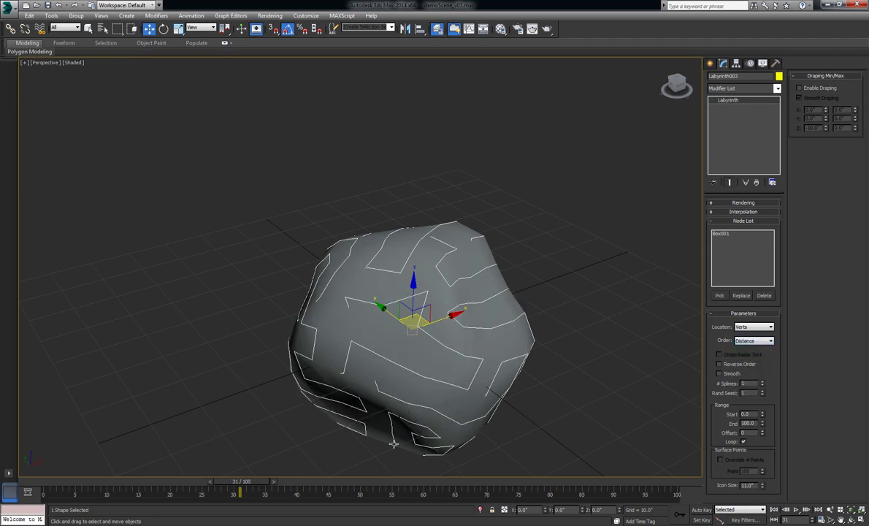
{"action": "left_click", "coordinate": [752, 340]}
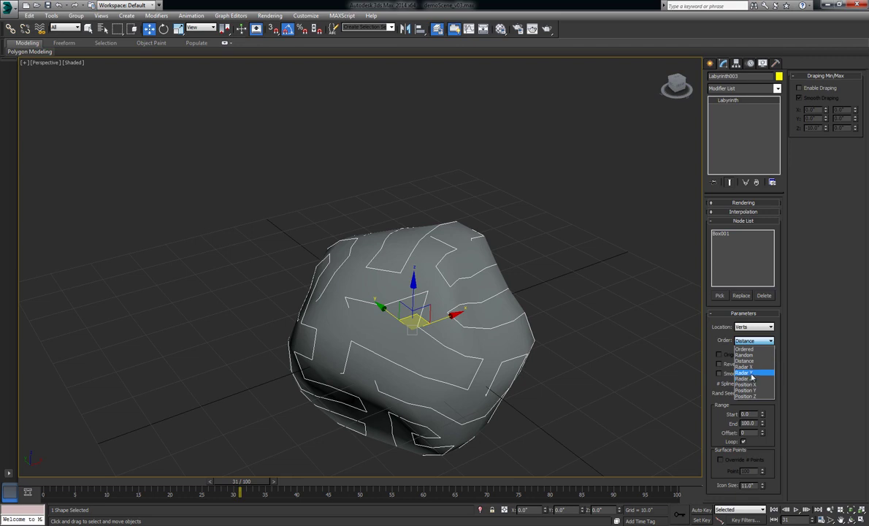
{"action": "left_click", "coordinate": [745, 349]}
Set the Labyrinth spline's location to Surface and enable draping on it
{"action": "left_click", "coordinate": [751, 327]}
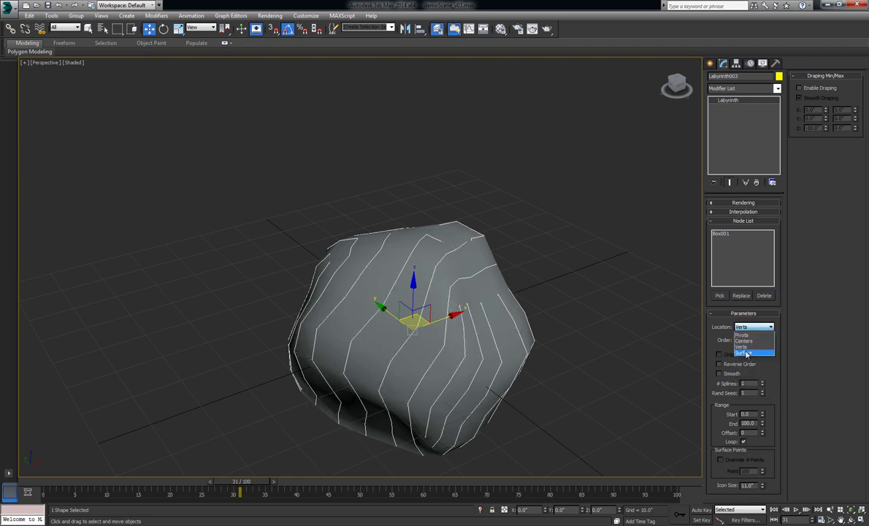
{"action": "left_click", "coordinate": [744, 344]}
{"action": "middle_click_drag", "start_coordinate": [355, 422], "coordinate": [503, 334], "text": "alt"}
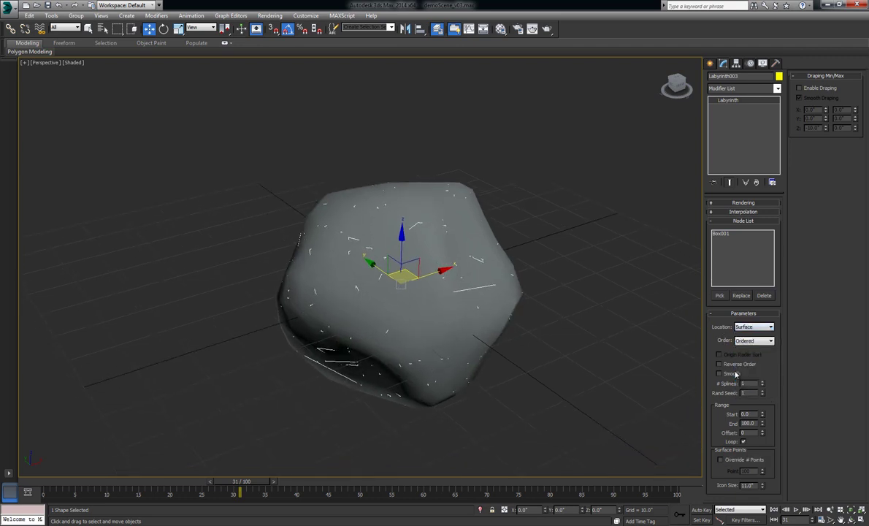
{"action": "left_click", "coordinate": [806, 89]}
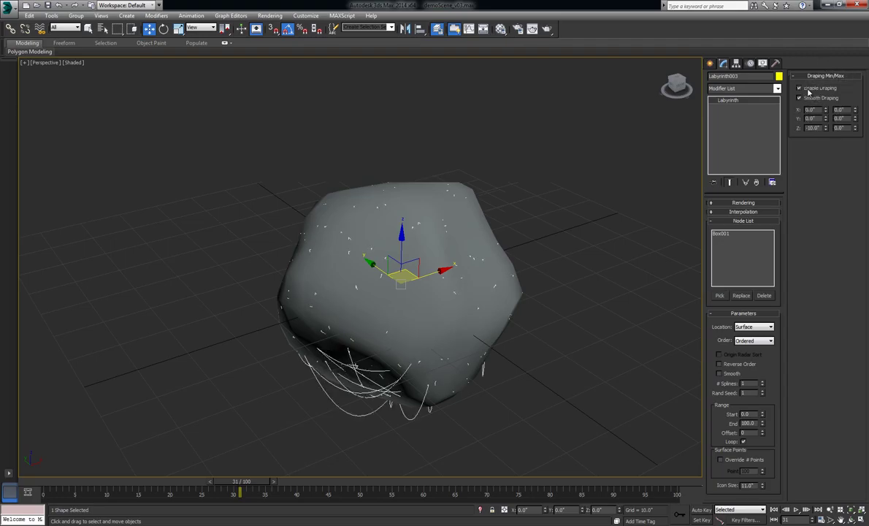
Preview the draped Labyrinth spline on the animated box in wireframe display up to frame 71
{"action": "key", "text": "F3"}
{"action": "middle_click_drag", "start_coordinate": [527, 409], "coordinate": [442, 365], "text": "alt"}
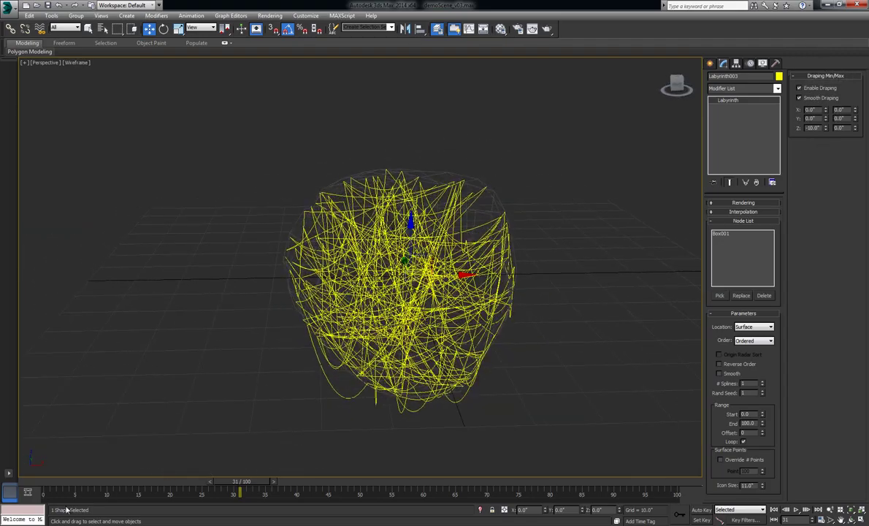
{"action": "left_click_drag", "start_coordinate": [40, 487], "coordinate": [492, 488]}
{"action": "mouse_move", "coordinate": [420, 311]}
{"action": "middle_mouse_down", "text": "alt"}
{"action": "mouse_move", "coordinate": [454, 331]}
{"action": "mouse_move", "coordinate": [493, 326]}
{"action": "middle_mouse_up", "text": "alt"}
{"action": "middle_click_drag", "start_coordinate": [492, 326], "coordinate": [511, 341]}
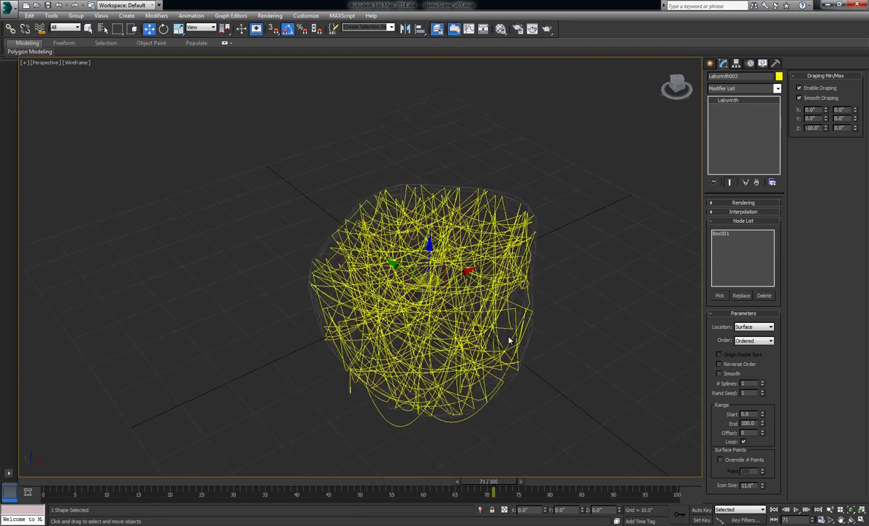
Return the viewport to shaded display and delete the whole Noise box example
{"action": "key", "text": "F3"}
{"action": "key", "text": "ctrl+a"}
{"action": "key", "text": "Delete"}
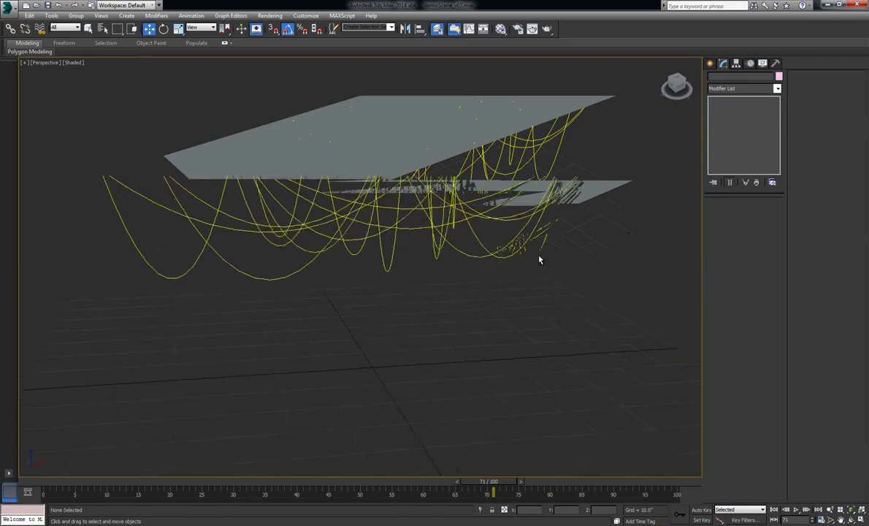
Examine the Labyrinth spline draped beneath the plane, and convert the plane to an Editable Poly
{"action": "left_click_drag", "start_coordinate": [571, 268], "coordinate": [427, 181]}
{"action": "middle_click_drag", "start_coordinate": [430, 186], "coordinate": [480, 284]}
{"action": "middle_click_drag", "start_coordinate": [480, 284], "coordinate": [474, 261], "text": "alt"}
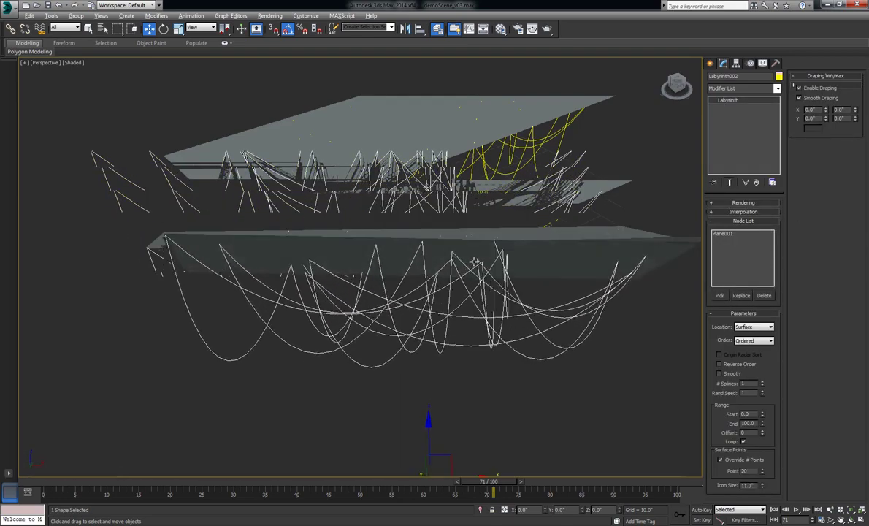
{"action": "left_click_drag", "start_coordinate": [475, 263], "coordinate": [516, 263]}
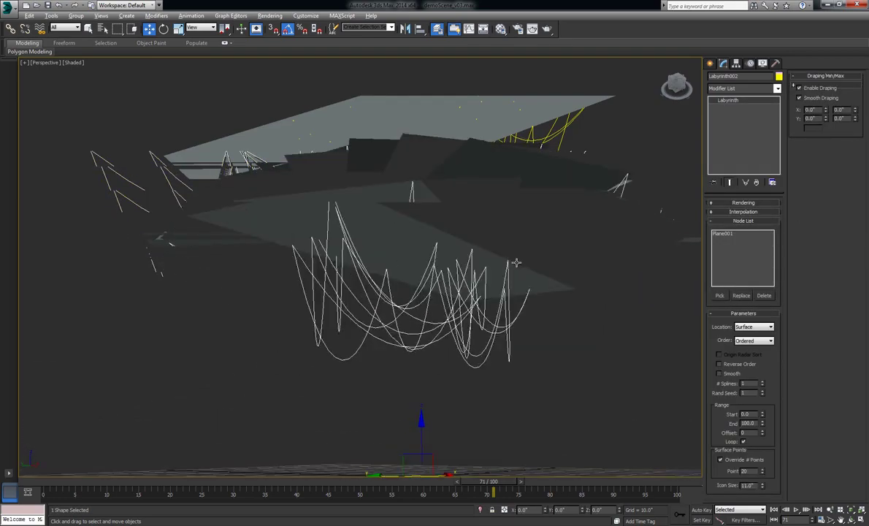
{"action": "middle_click_drag", "start_coordinate": [516, 262], "coordinate": [600, 308], "text": "alt"}
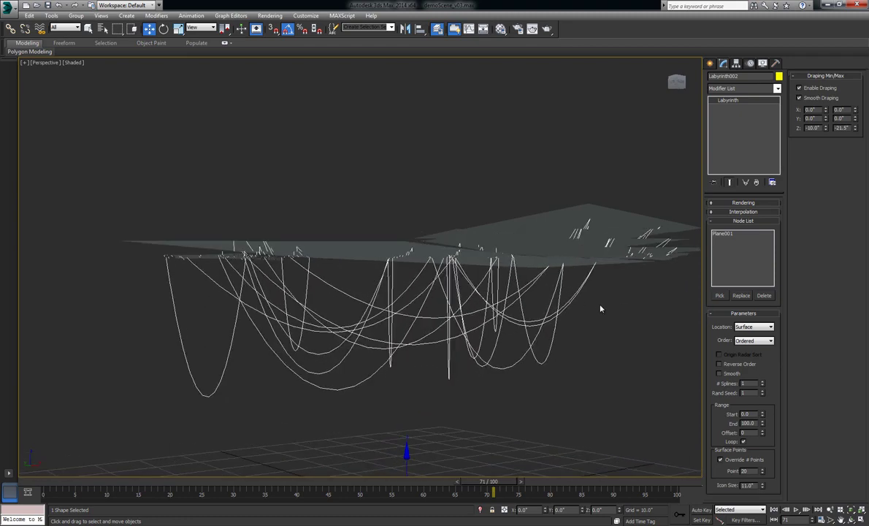
{"action": "left_click", "coordinate": [540, 257]}
{"action": "right_click", "coordinate": [721, 102]}
{"action": "left_click", "coordinate": [746, 167]}
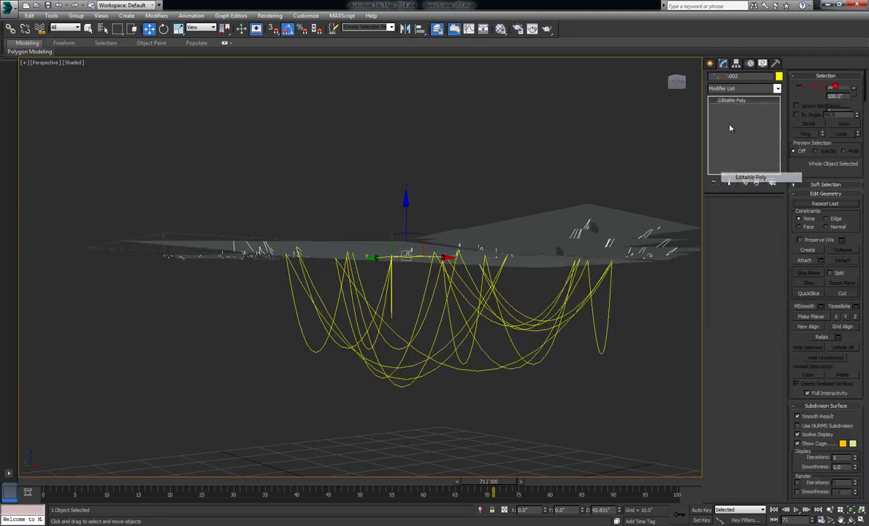
Extend one short end edge of the plane into five connected segments that run down and curl around beneath it
{"action": "left_click", "coordinate": [713, 100]}
{"action": "left_click", "coordinate": [729, 116]}
{"action": "middle_click_drag", "start_coordinate": [352, 262], "coordinate": [270, 292], "text": "alt"}
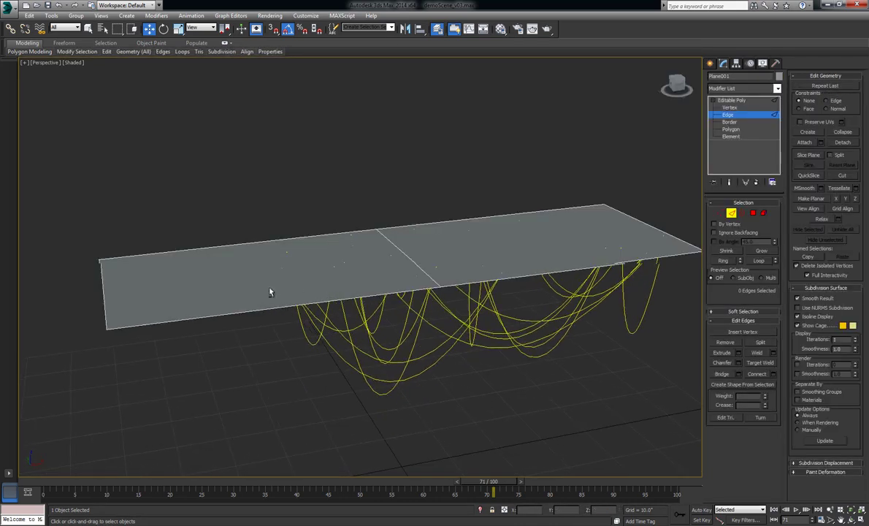
{"action": "left_click", "coordinate": [93, 302]}
{"action": "middle_click_drag", "start_coordinate": [93, 301], "coordinate": [121, 199], "text": "alt"}
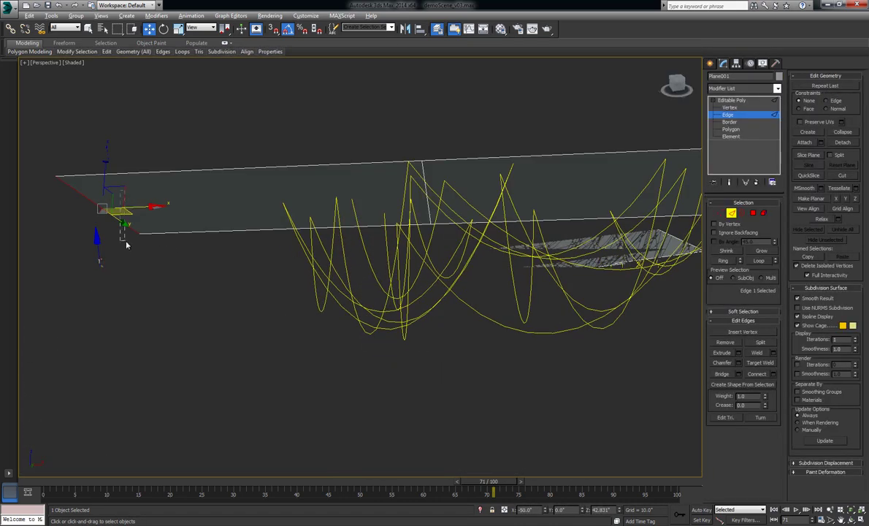
{"action": "left_click_drag", "start_coordinate": [115, 198], "coordinate": [119, 423], "text": "shift"}
{"action": "middle_click_drag", "start_coordinate": [158, 352], "coordinate": [147, 291]}
{"action": "scroll", "coordinate": [165, 300], "scroll_direction": "down", "scroll_amount": 3}
{"action": "left_click_drag", "start_coordinate": [144, 298], "coordinate": [563, 260], "text": "shift"}
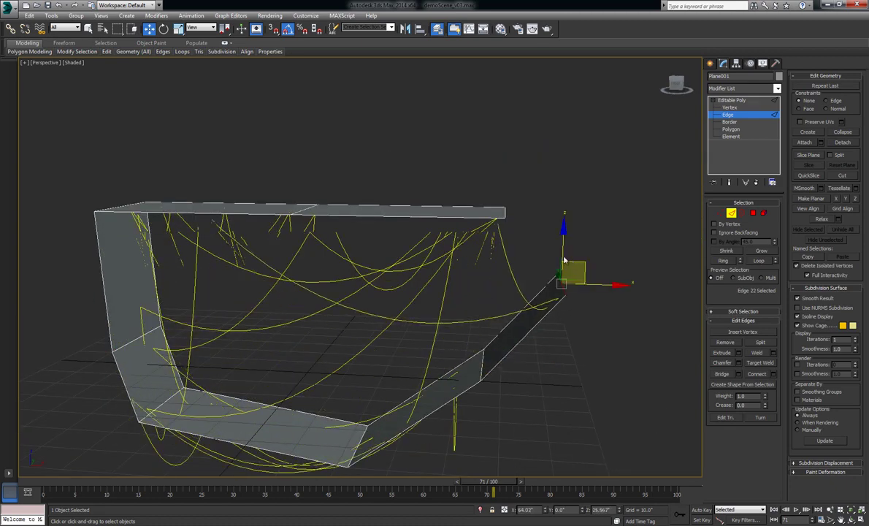
Bridge the strip's last edge to the plane's opposite end edge to close the loop, and leave edge editing
{"action": "left_click", "coordinate": [506, 212], "text": "ctrl"}
{"action": "left_click", "coordinate": [714, 374]}
{"action": "middle_click_drag", "start_coordinate": [582, 331], "coordinate": [562, 273], "text": "alt"}
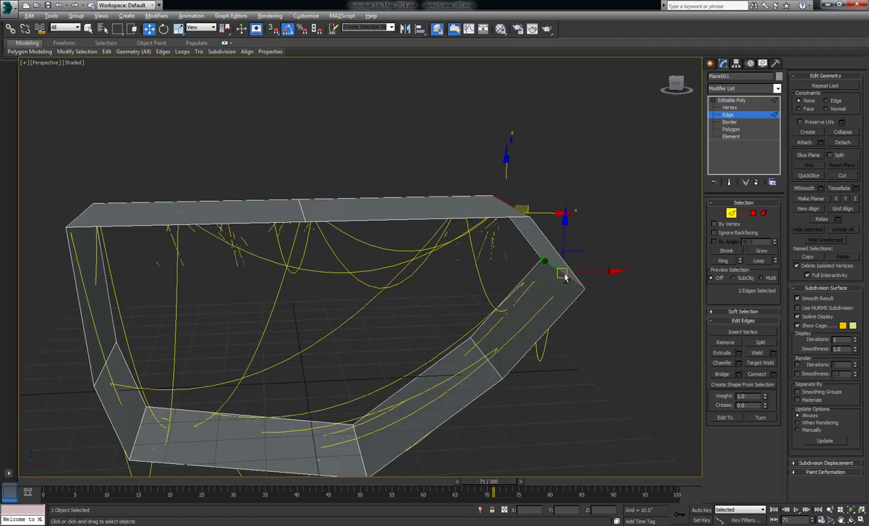
{"action": "left_click", "coordinate": [732, 101]}
Set the overridden surface point number to 300 for the Labyrinth spline on the closed loop, and open the object creation options
{"action": "left_click", "coordinate": [384, 248]}
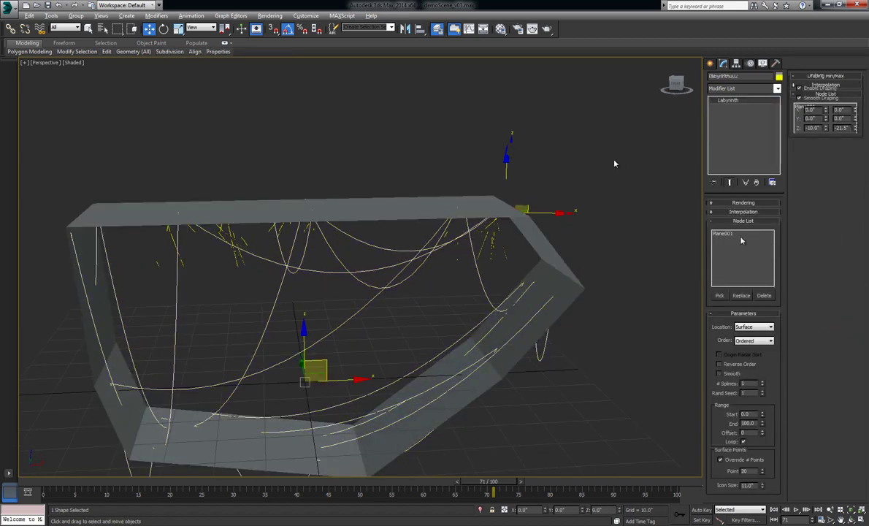
{"action": "left_click", "coordinate": [752, 340]}
{"action": "left_click", "coordinate": [753, 341]}
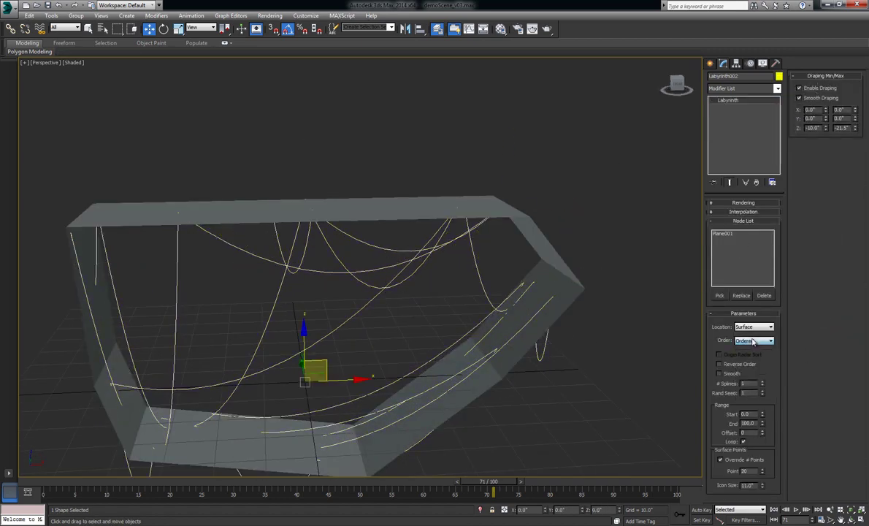
{"action": "left_click", "coordinate": [754, 342]}
{"action": "left_click", "coordinate": [752, 351]}
{"action": "type", "text": "0"}
{"action": "key", "text": "Return"}
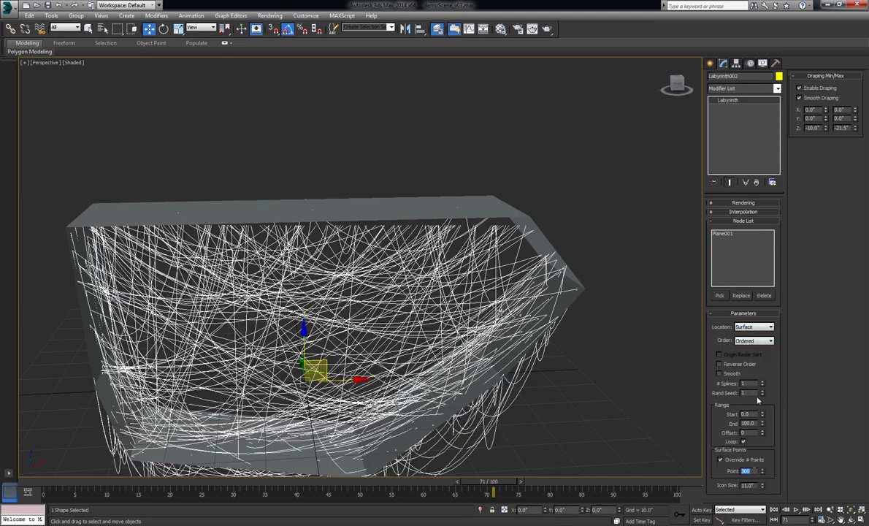
{"action": "middle_click_drag", "start_coordinate": [462, 376], "coordinate": [452, 296], "text": "alt"}
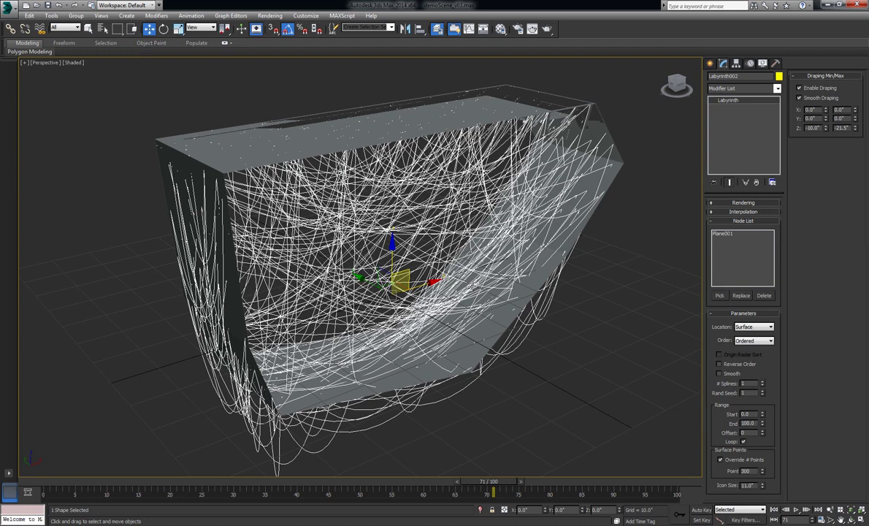
{"action": "left_click", "coordinate": [709, 64]}
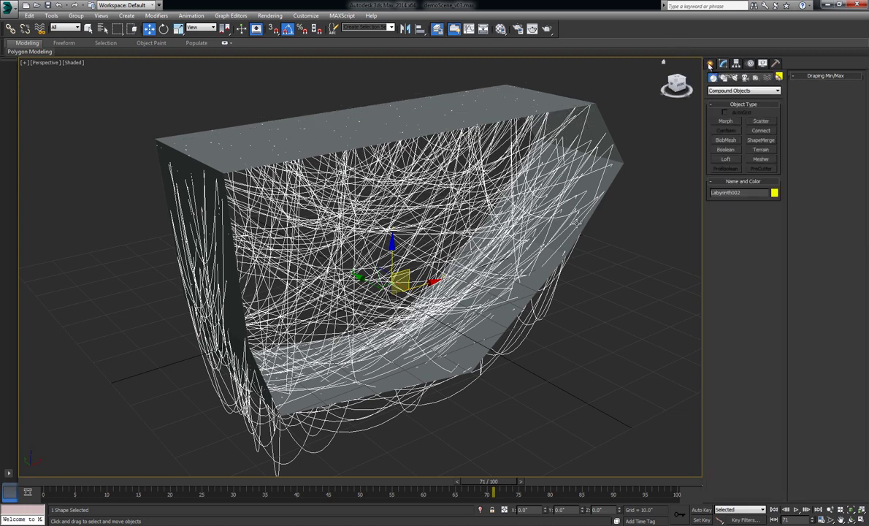